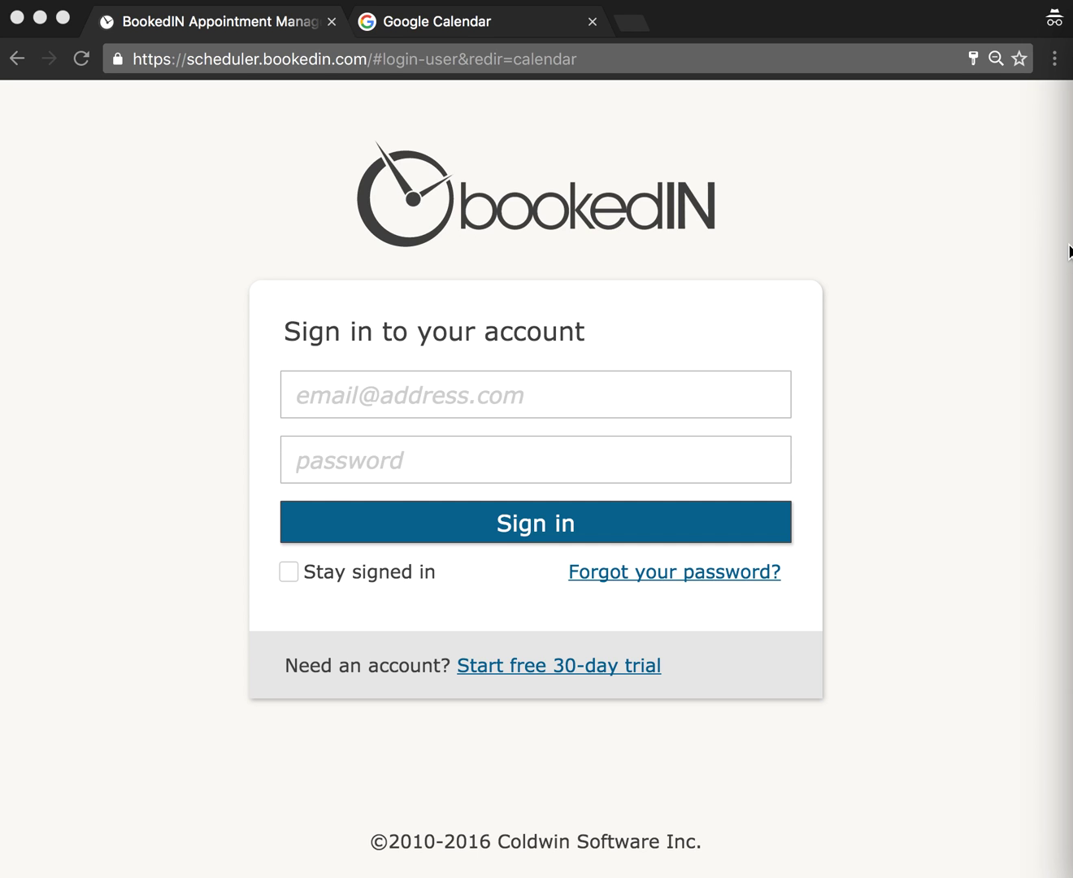
- Sign in to the salon's BookedIN account and go to the Calendar Sync settings
{"action": "left_click", "coordinate": [465, 398]}
{"action": "key", "text": "super+v"}
{"action": "key", "text": "Tab"}
{"action": "type", "text": "pass"}
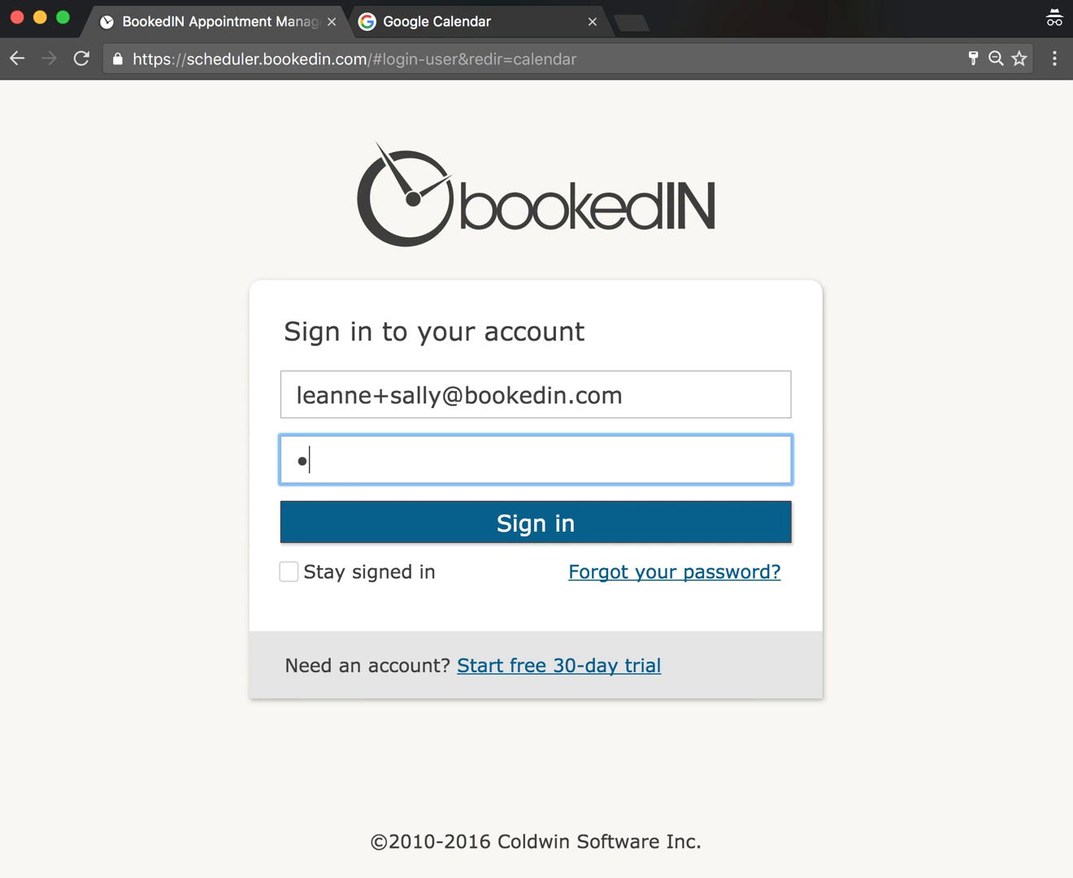
{"action": "left_click", "coordinate": [471, 526]}
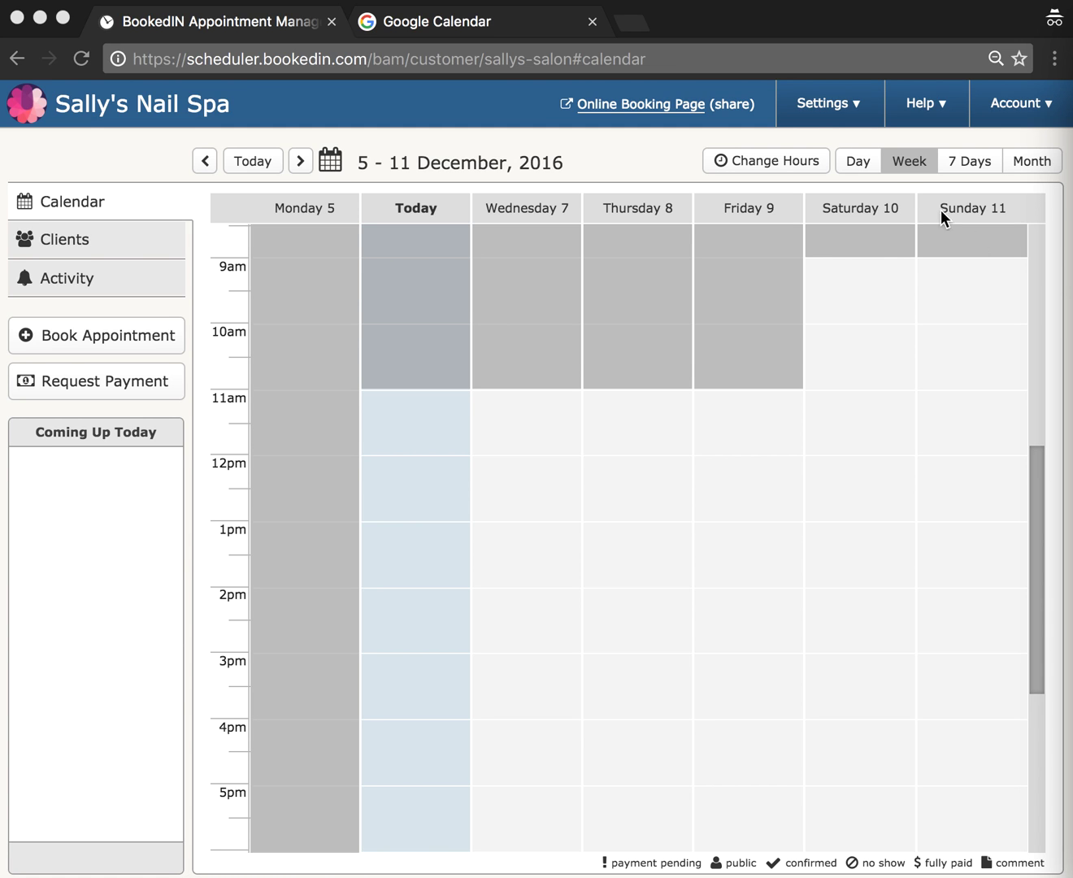
{"action": "left_click", "coordinate": [822, 99]}
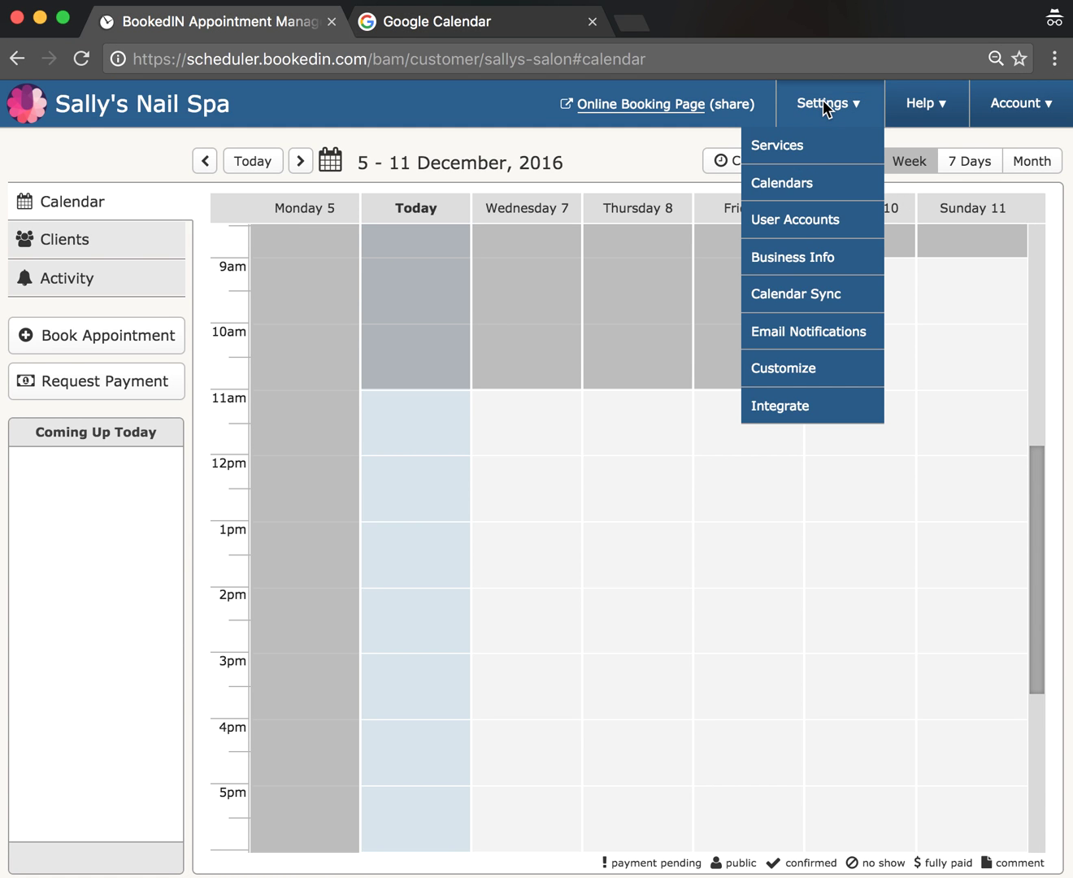
{"action": "left_click", "coordinate": [794, 291]}
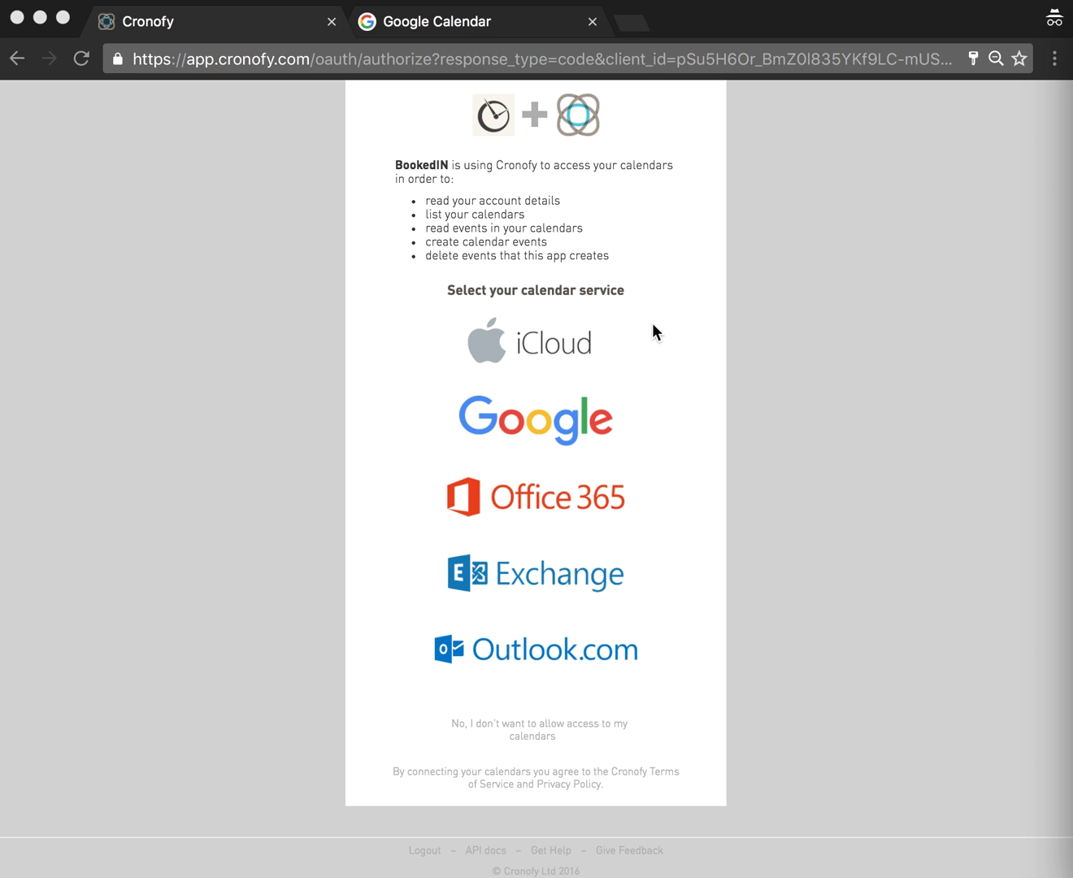
- Pick Google from Cronofy's list of calendar services
{"action": "left_click", "coordinate": [538, 339]}
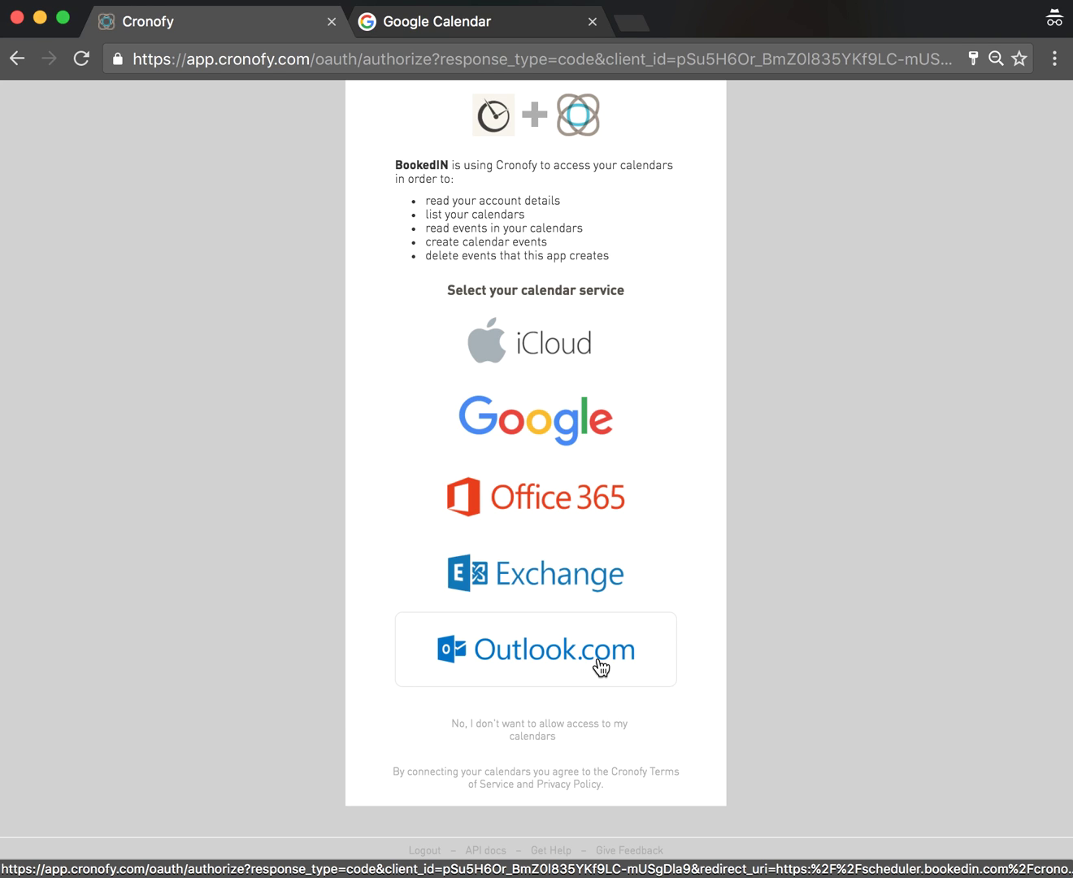
{"action": "left_click", "coordinate": [552, 428]}
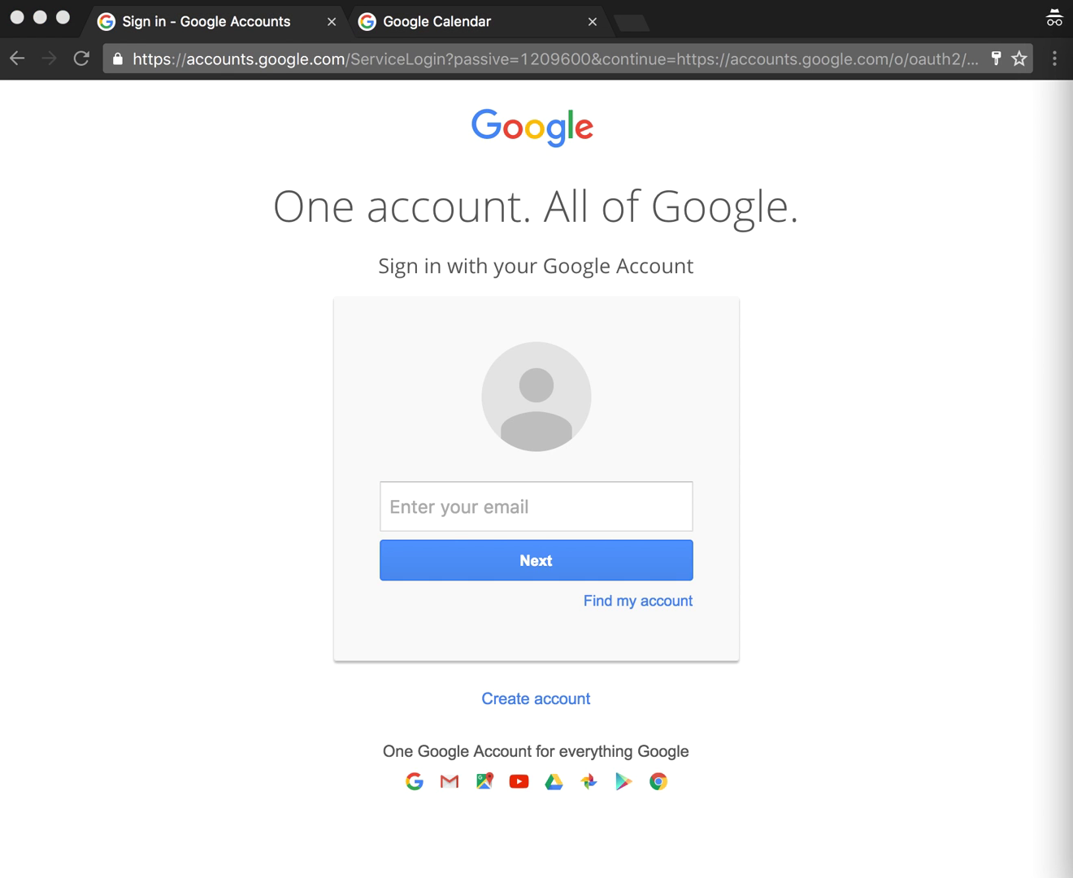
- Sign in with the Google account e-mail and password, then allow Cronofy offline calendar access
{"action": "left_click", "coordinate": [581, 526]}
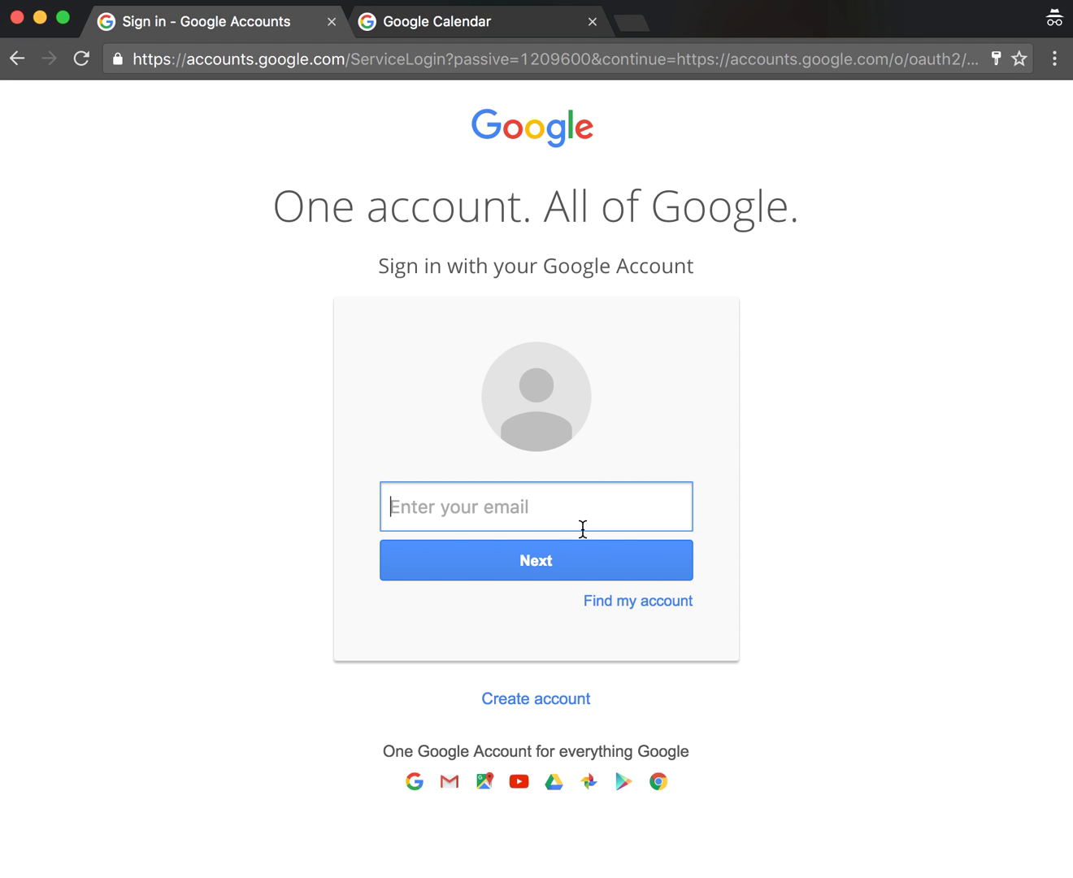
{"action": "left_click", "coordinate": [688, 567]}
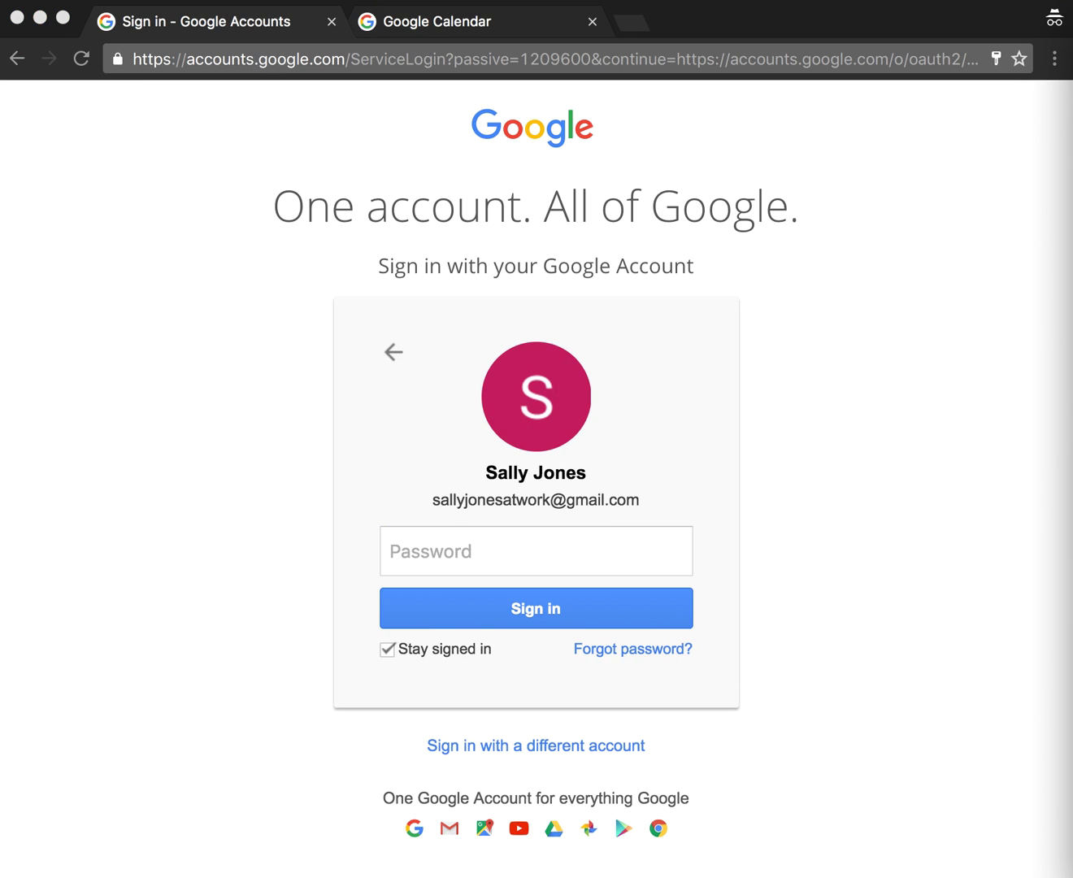
{"action": "left_click", "coordinate": [479, 541]}
{"action": "type", "text": "••••••••••••"}
{"action": "left_click", "coordinate": [584, 622]}
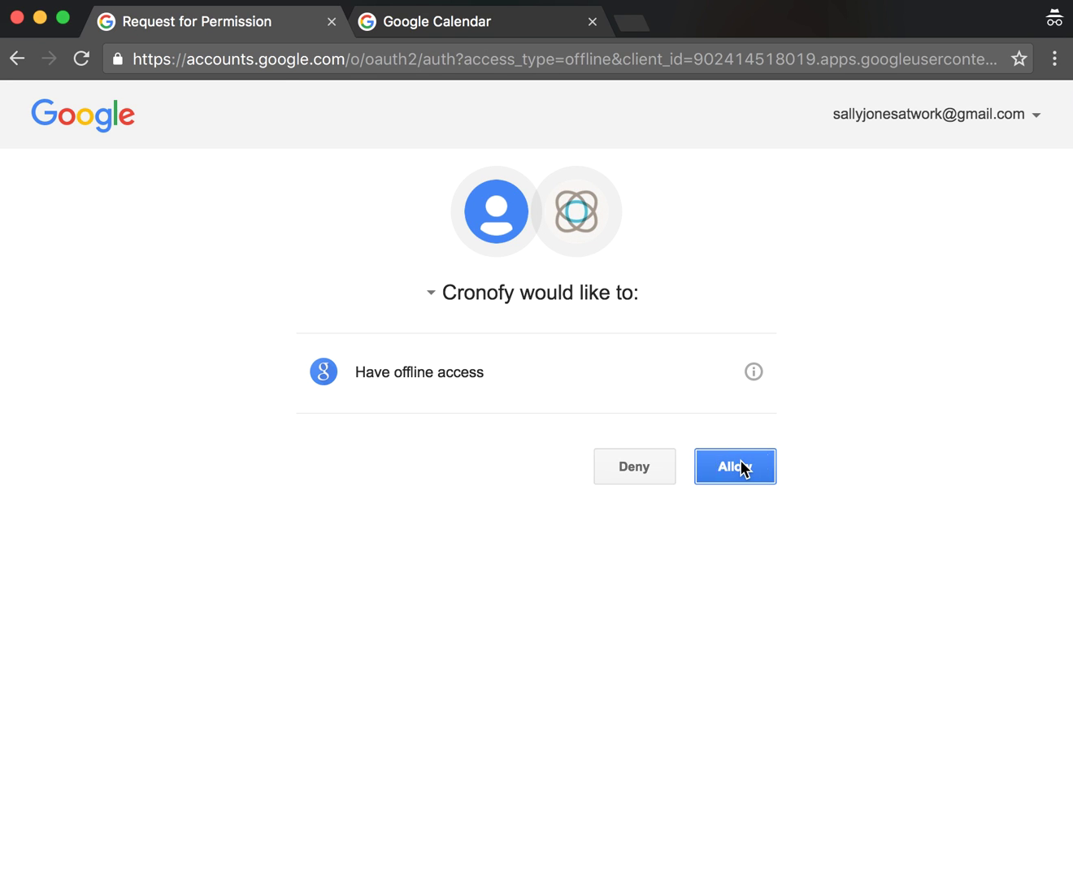
{"action": "left_click", "coordinate": [743, 469]}
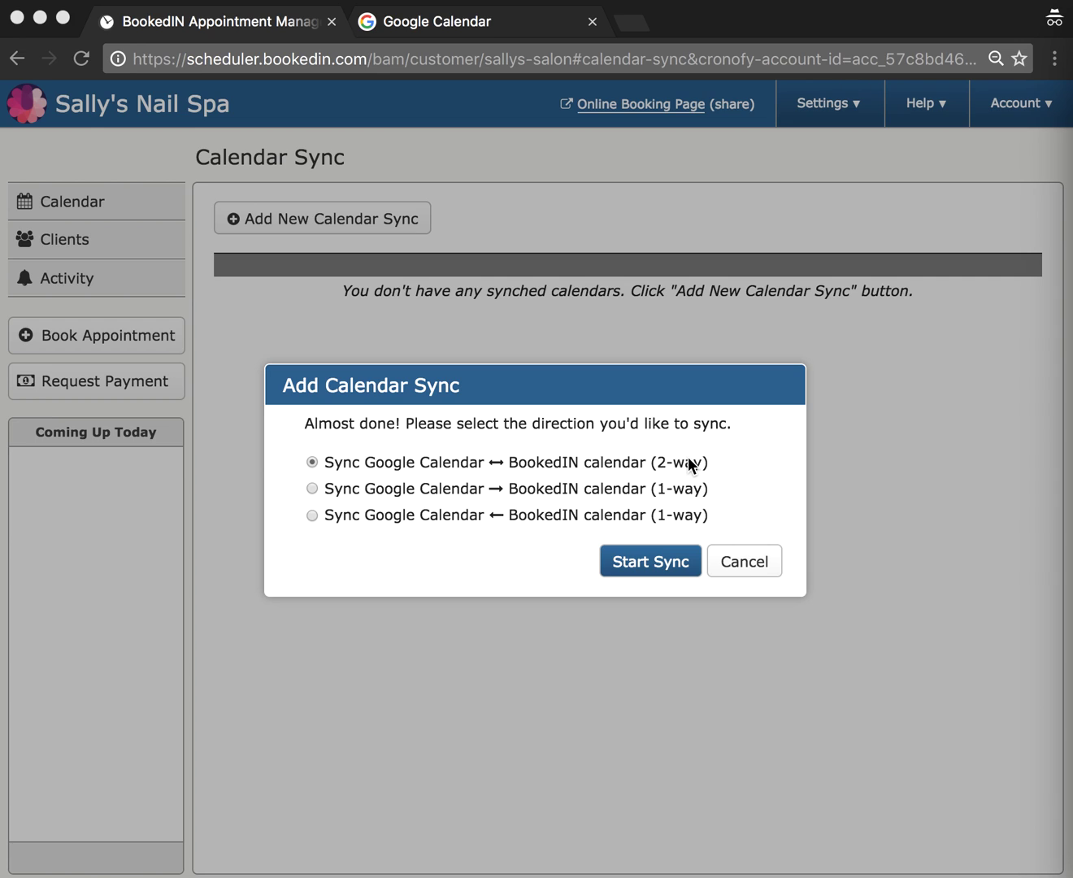
- Choose the 2-way sync between Google Calendar and BookedIN, start the sync, and dismiss the confirmation
{"action": "left_click", "coordinate": [415, 496]}
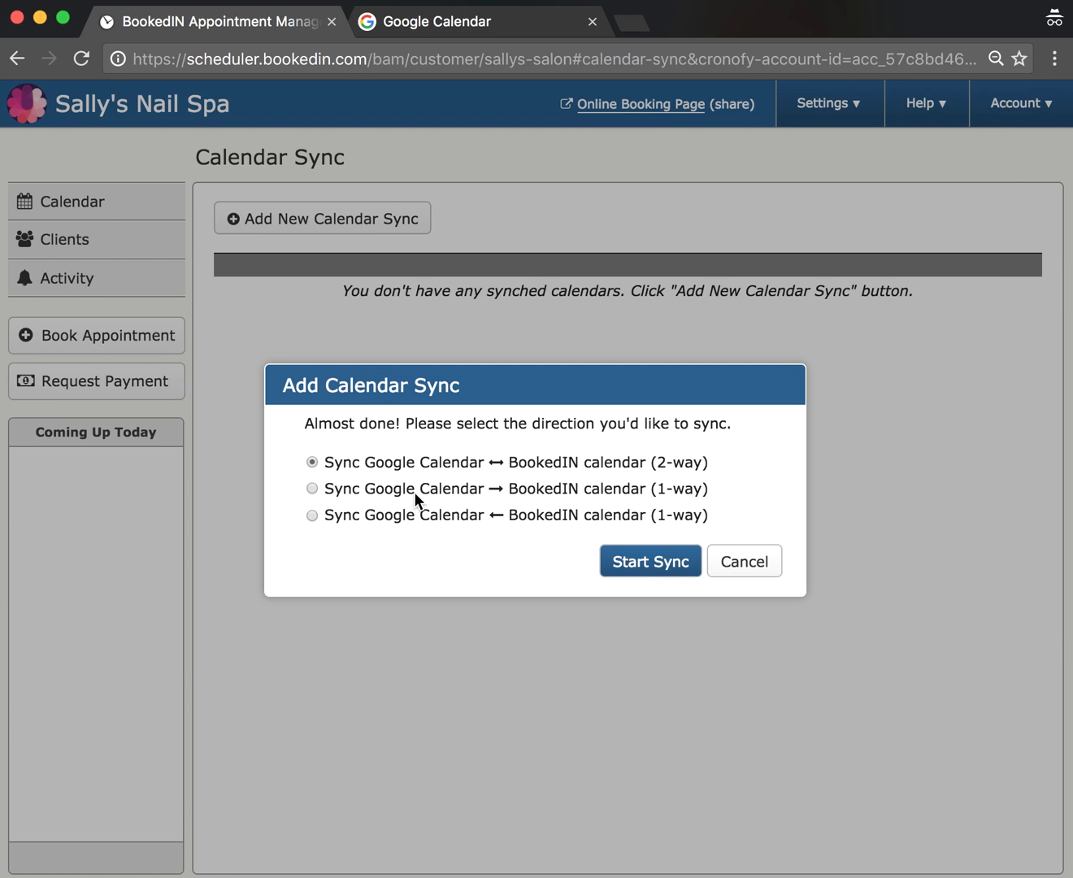
{"action": "left_click", "coordinate": [411, 490]}
{"action": "left_click", "coordinate": [377, 515]}
{"action": "key", "text": "Up"}
{"action": "left_click", "coordinate": [394, 508]}
{"action": "left_click", "coordinate": [396, 495]}
{"action": "left_click", "coordinate": [461, 462]}
{"action": "left_click", "coordinate": [642, 561]}
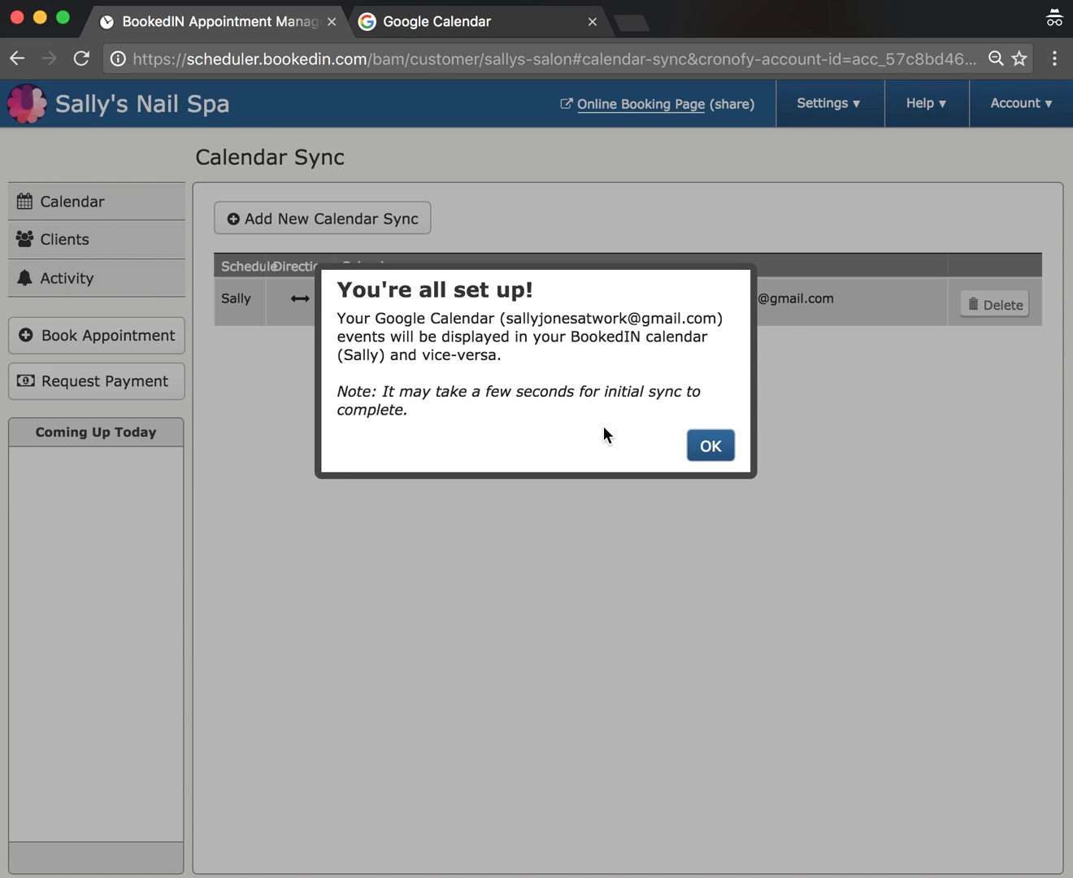
{"action": "left_click", "coordinate": [711, 445]}
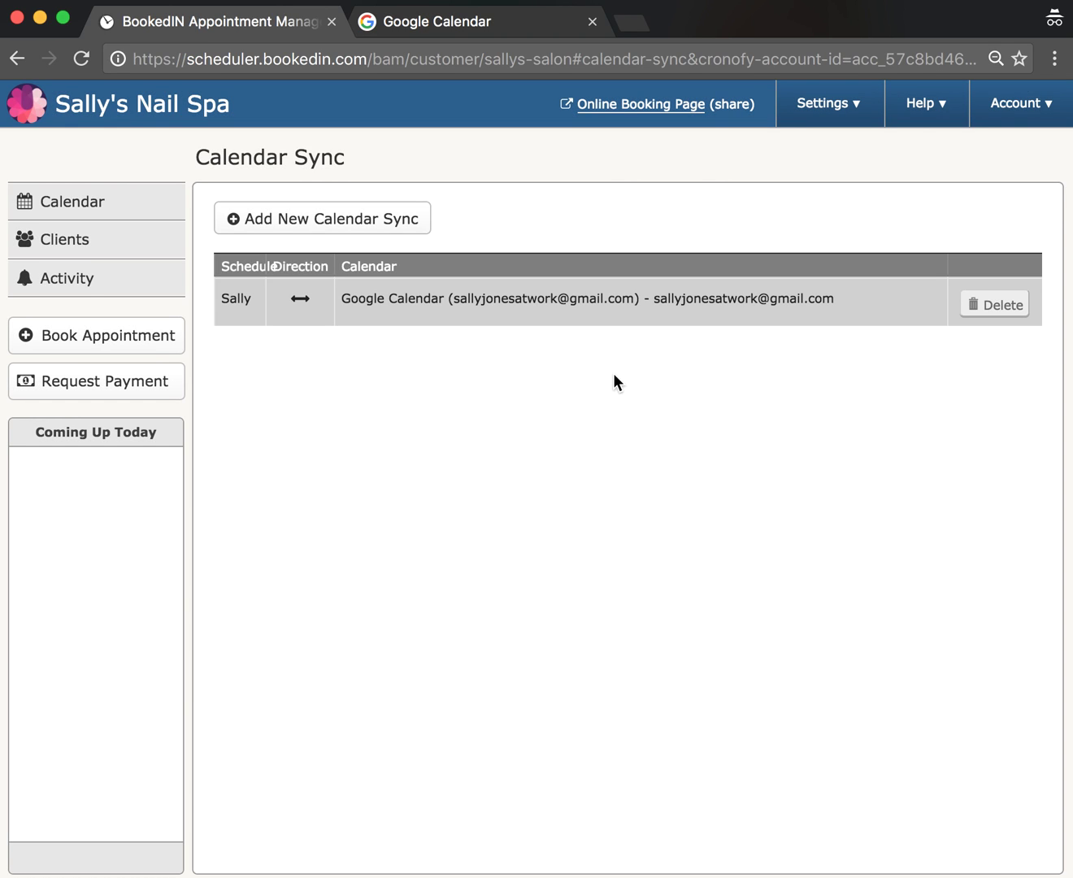
- Sign in to Google Calendar with the saved password and view the 5–11 Dec 2016 week
{"action": "left_click", "coordinate": [457, 35]}
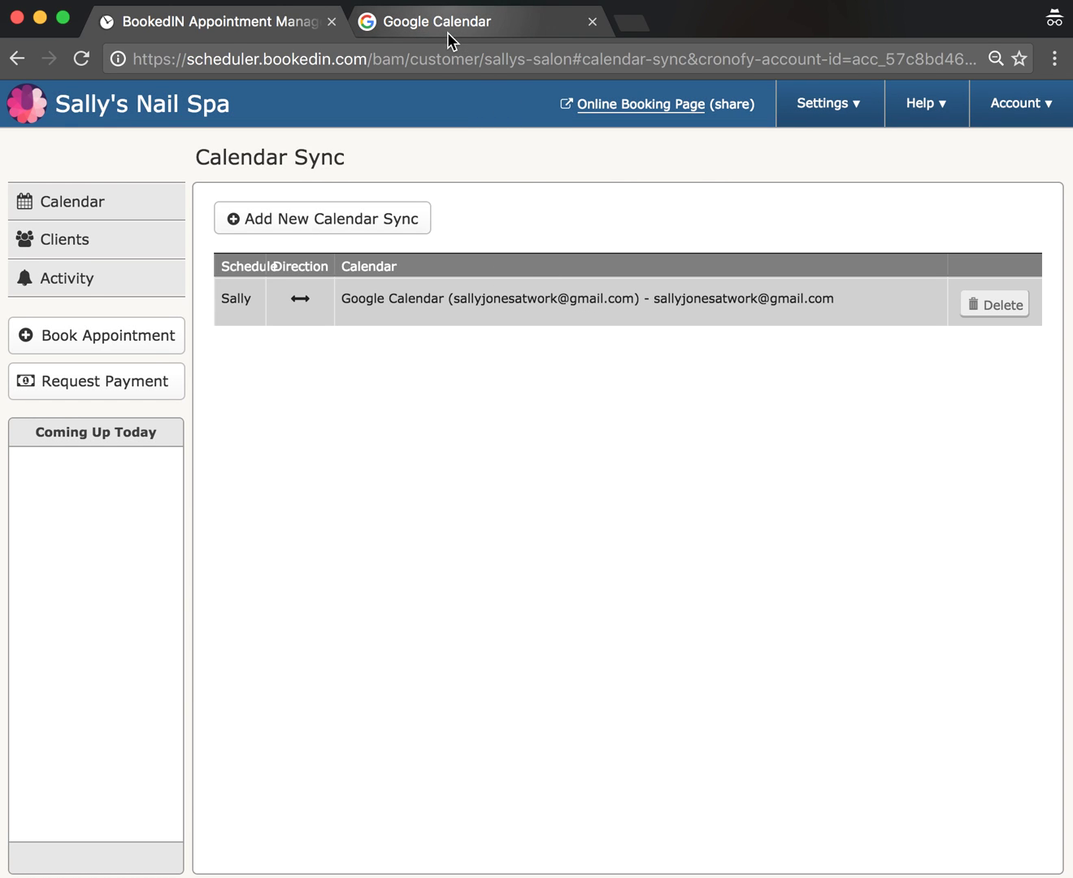
{"action": "left_click", "coordinate": [516, 550]}
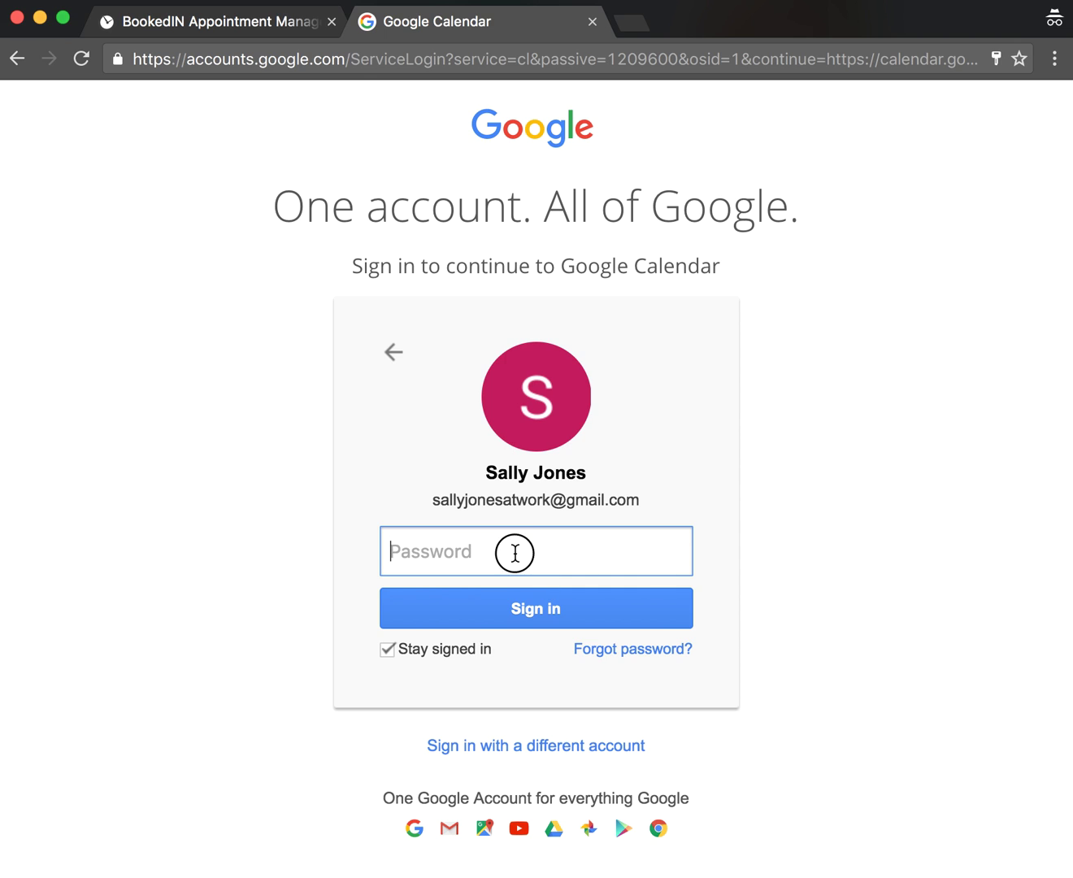
{"action": "key", "text": "super+v"}
{"action": "key", "text": "Return"}
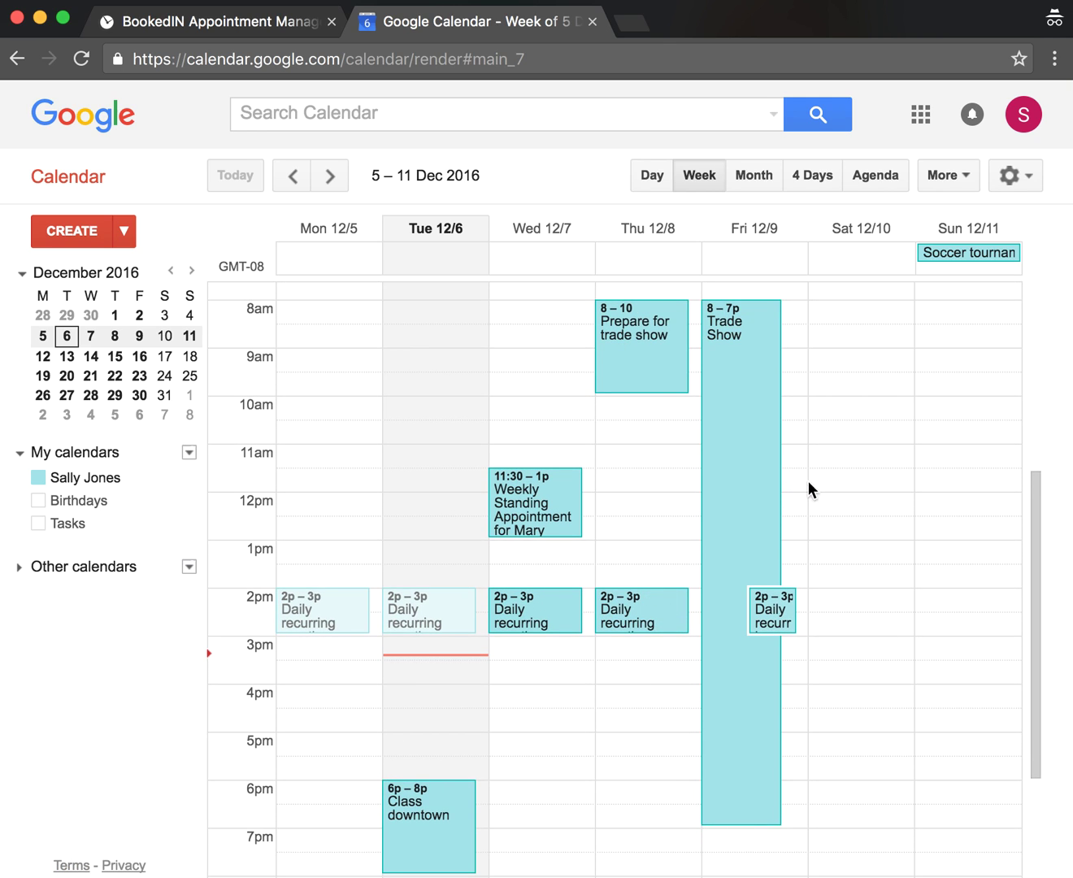
{"action": "scroll", "coordinate": [839, 472], "scroll_direction": "up", "scroll_amount": 1}
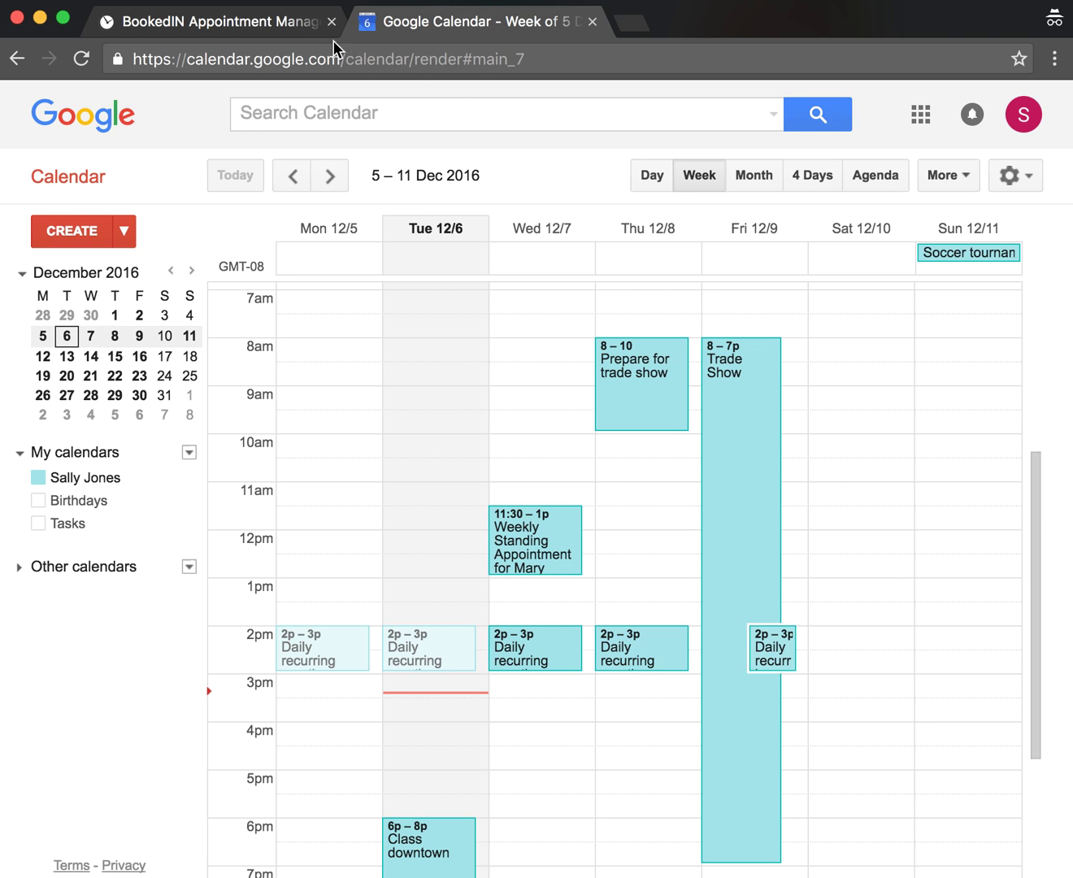
- Open BookedIN's week calendar and scroll through it to find synced events like Trade Show
{"action": "left_click", "coordinate": [265, 31]}
{"action": "left_click", "coordinate": [108, 201]}
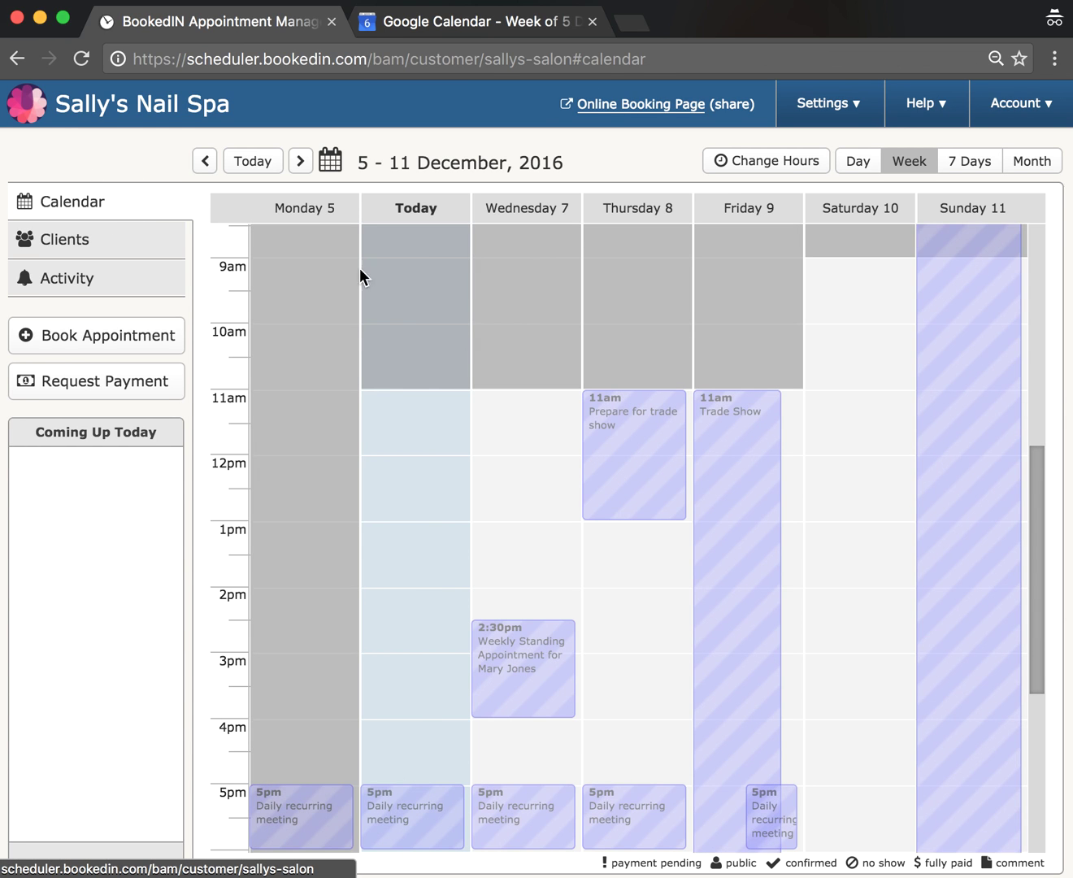
{"action": "scroll", "coordinate": [551, 392], "scroll_direction": "down", "scroll_amount": 2}
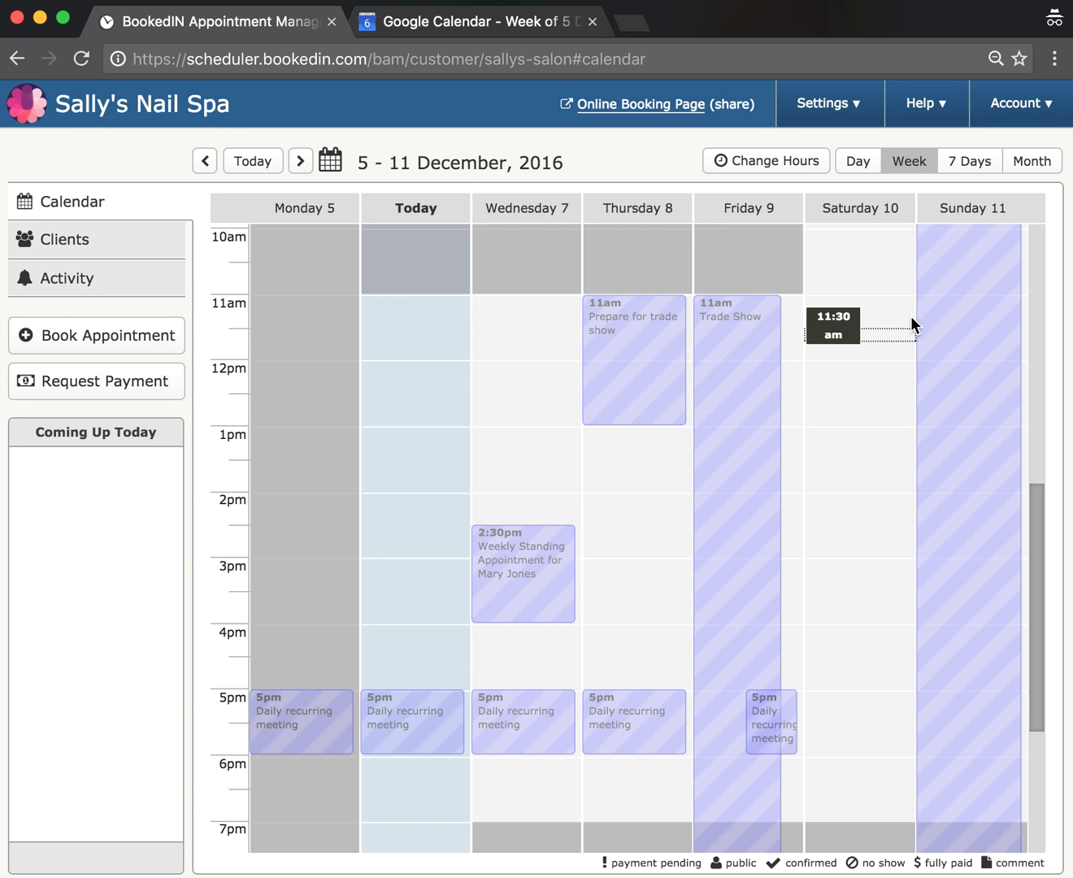
{"action": "scroll", "coordinate": [927, 393], "scroll_direction": "up", "scroll_amount": 2}
{"action": "scroll", "coordinate": [927, 394], "scroll_direction": "up", "scroll_amount": 1}
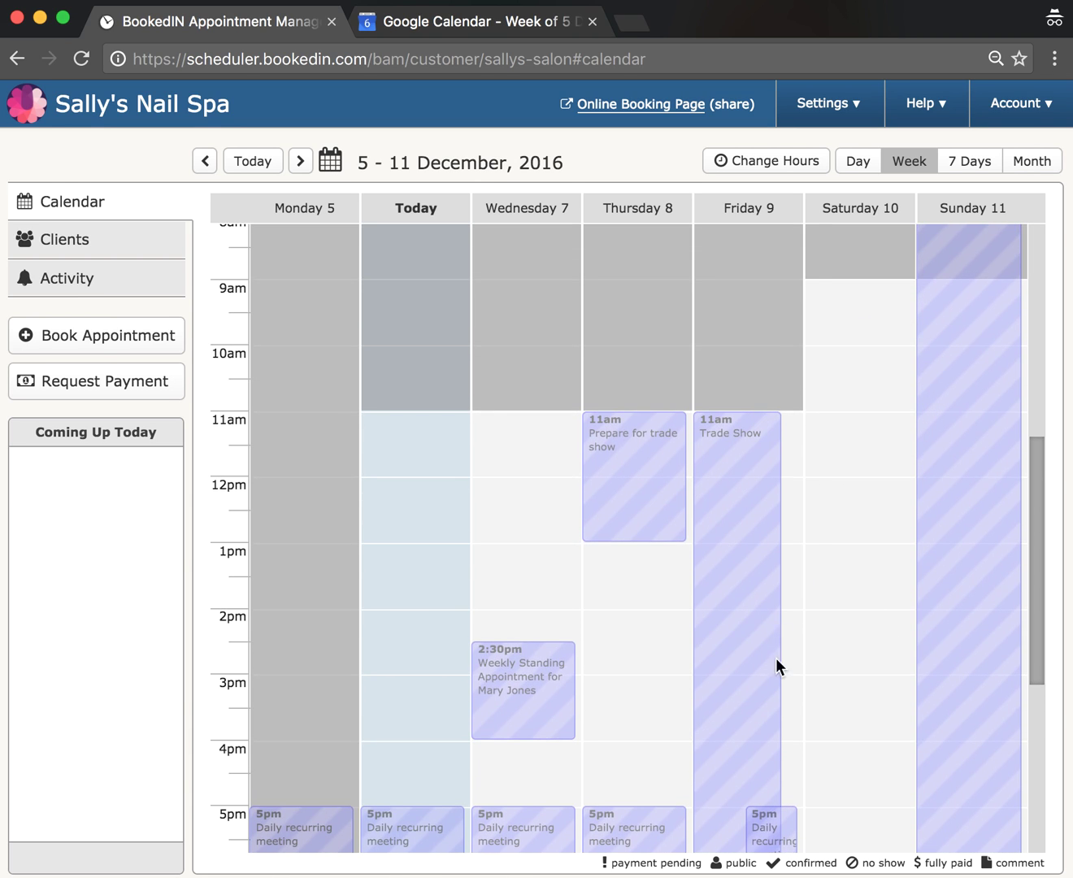
{"action": "scroll", "coordinate": [741, 422], "scroll_direction": "down", "scroll_amount": 2}
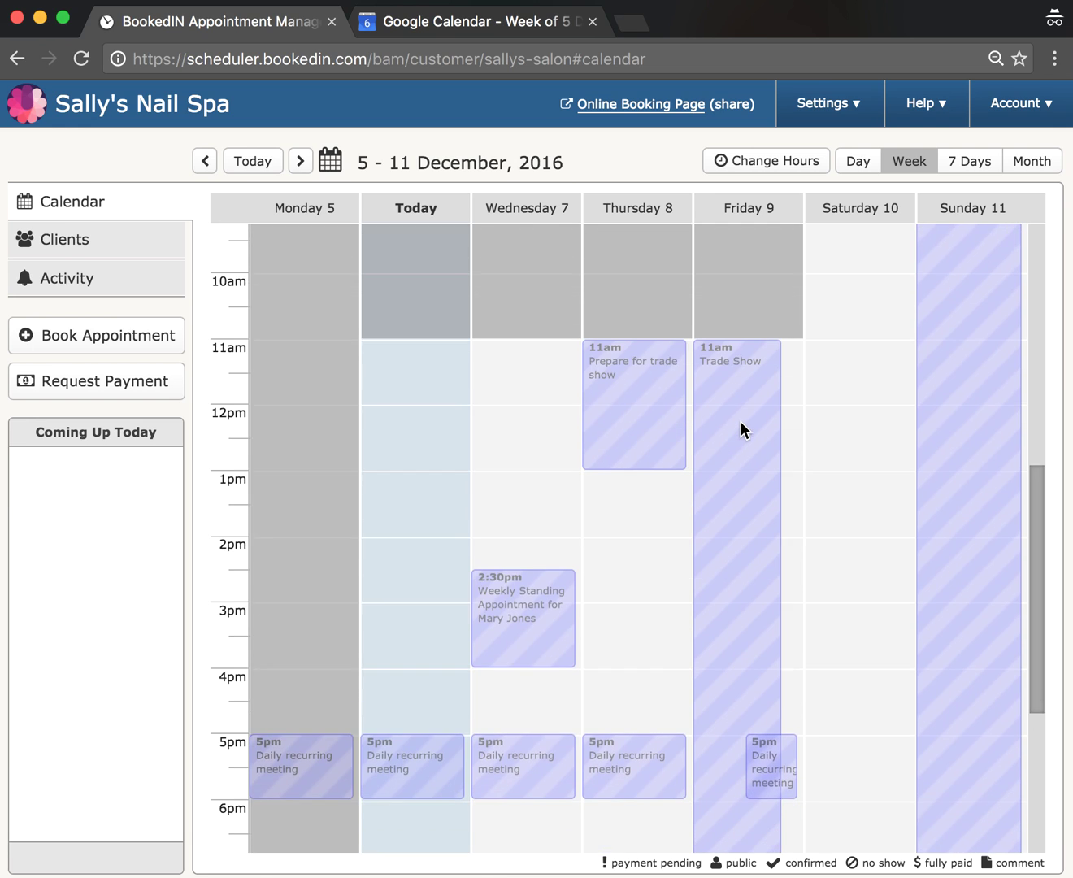
{"action": "scroll", "coordinate": [764, 341], "scroll_direction": "down", "scroll_amount": 1}
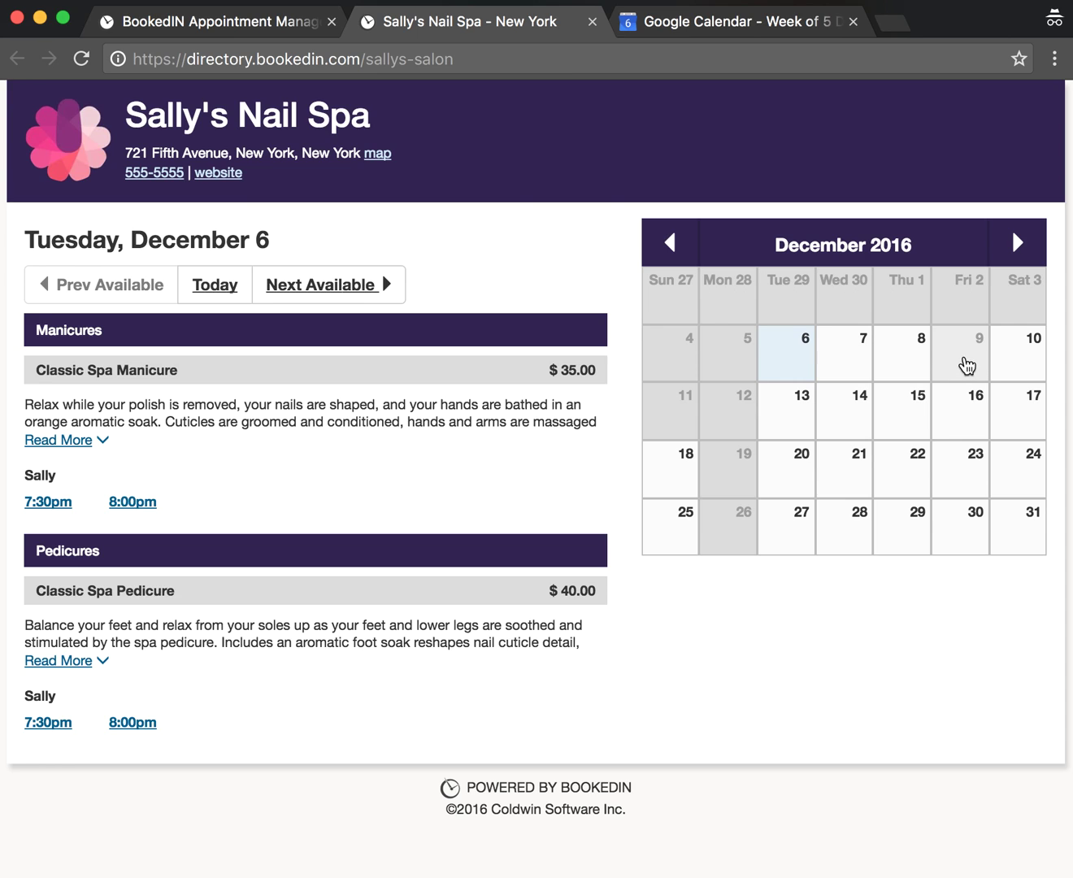
- Check Friday, December 9 on the booking page, then compare it with Google Calendar's Trade Show
{"action": "left_click", "coordinate": [965, 361]}
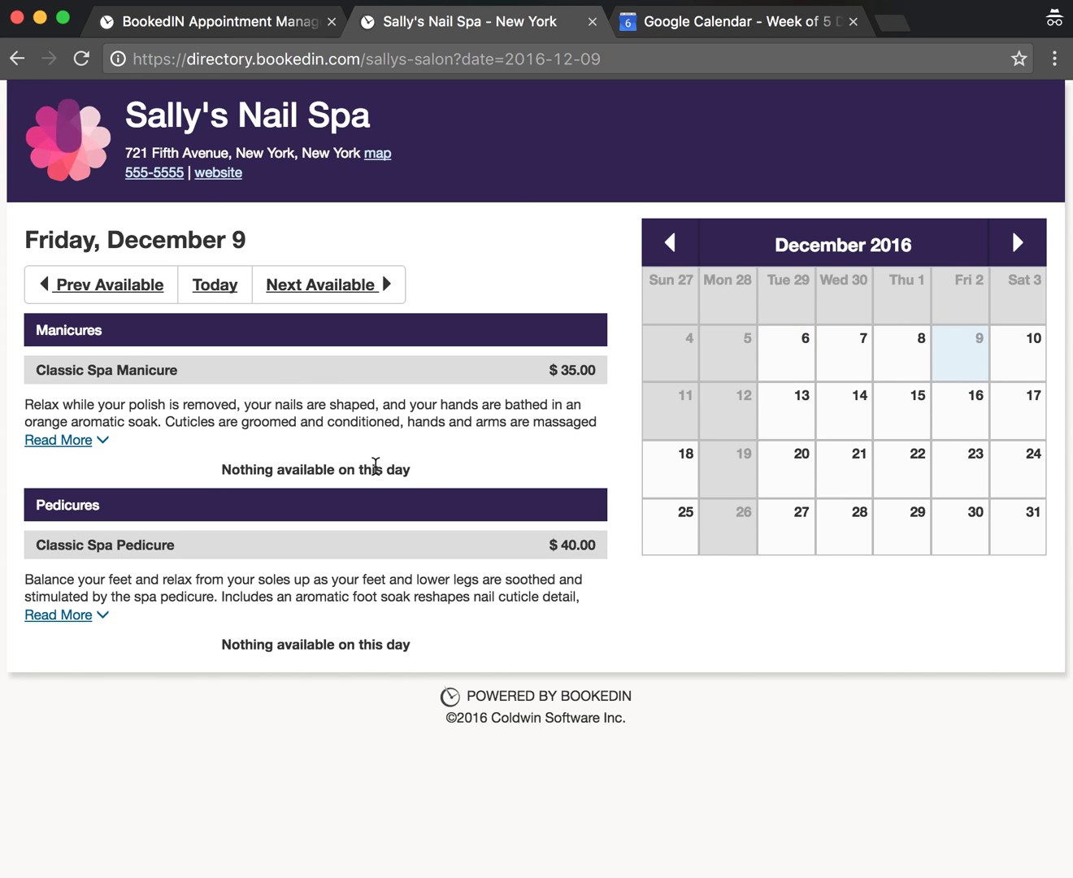
{"action": "left_click", "coordinate": [662, 24]}
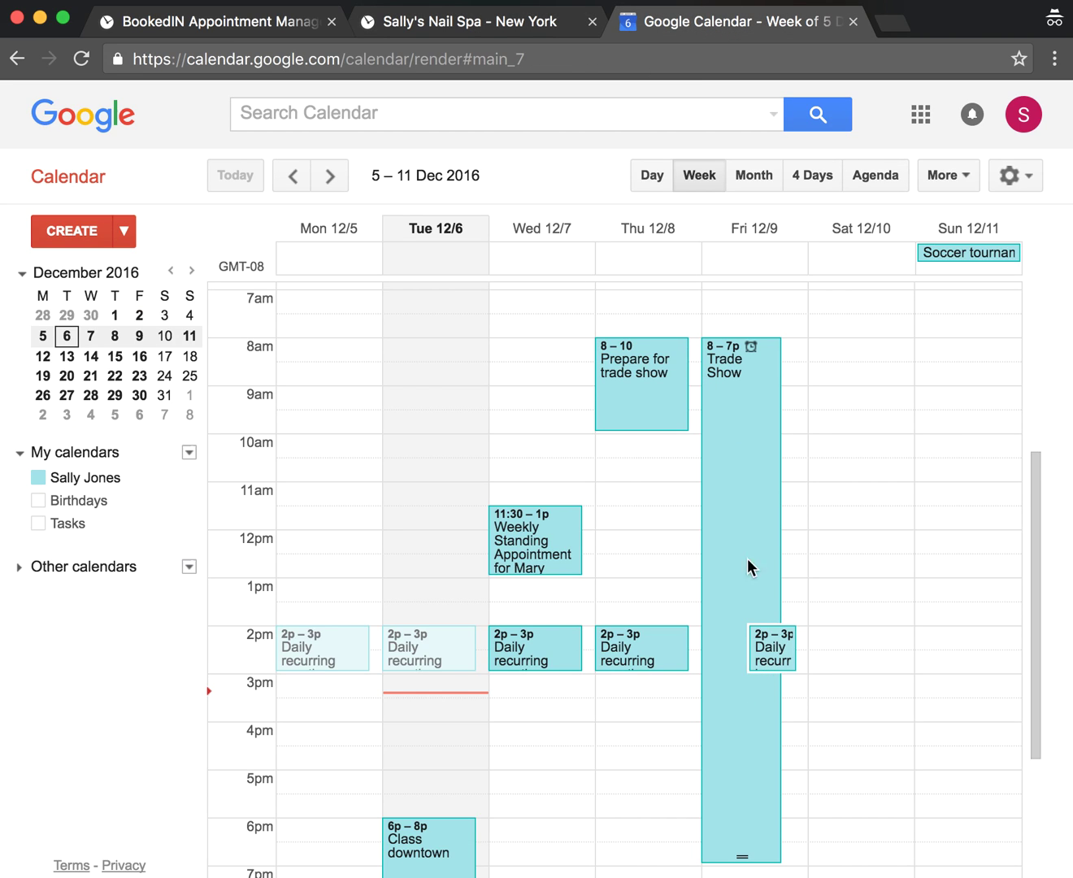
- Return to BookedIN's week calendar and bring up the Help menu's Email Us option
{"action": "left_click", "coordinate": [255, 31]}
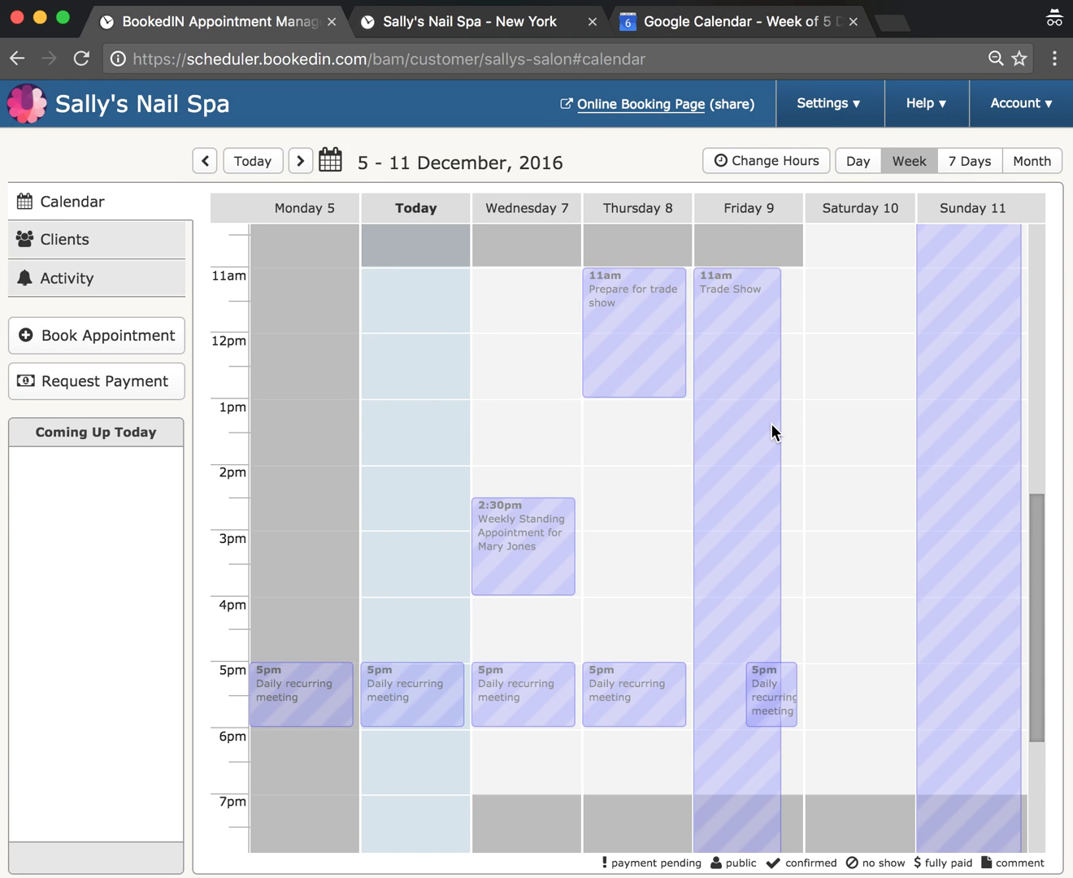
{"action": "left_click", "coordinate": [922, 106]}
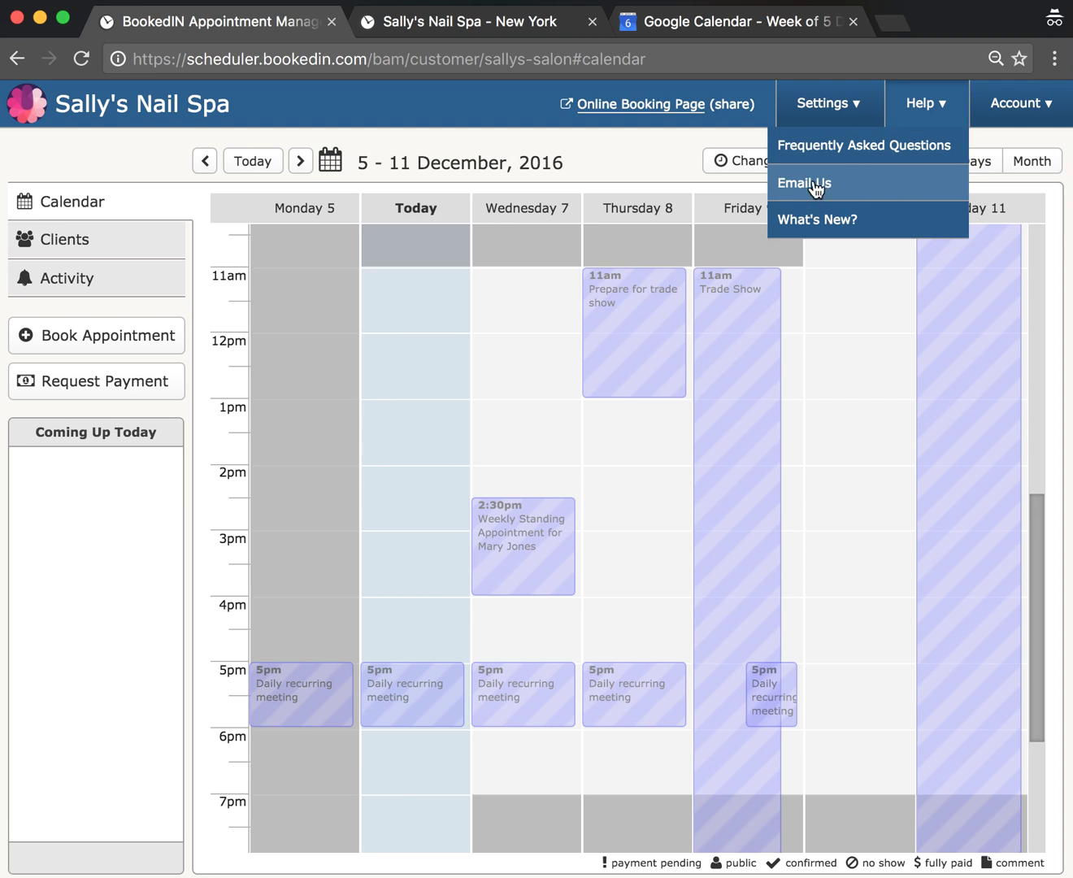